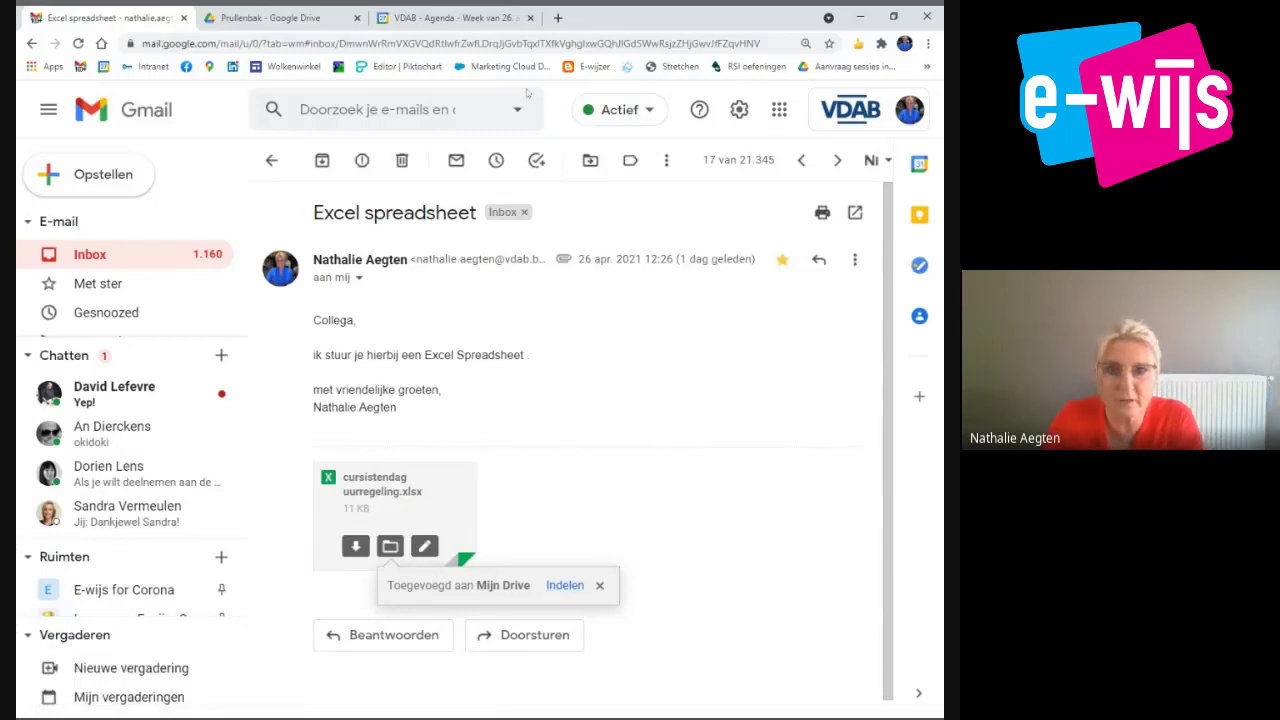
- Switch to Google Drive and open cursistendag uurregeling.xlsx from the recent files
click(313, 22)
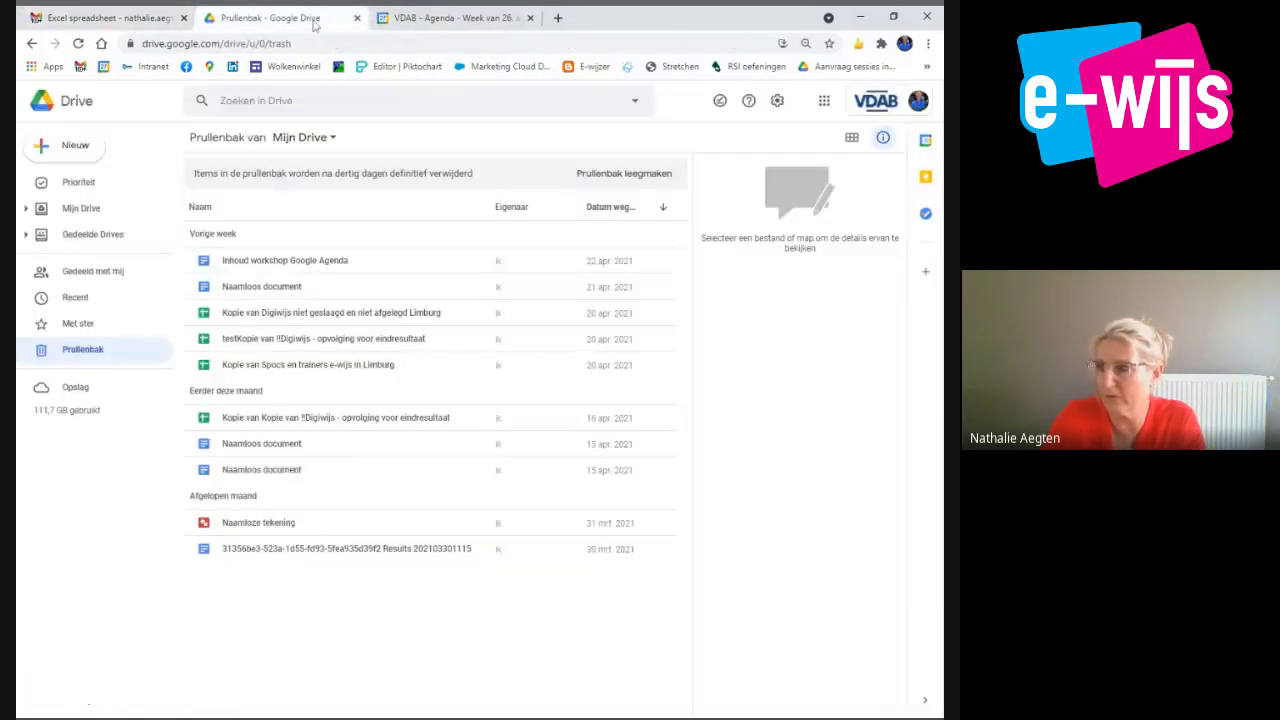
click(80, 297)
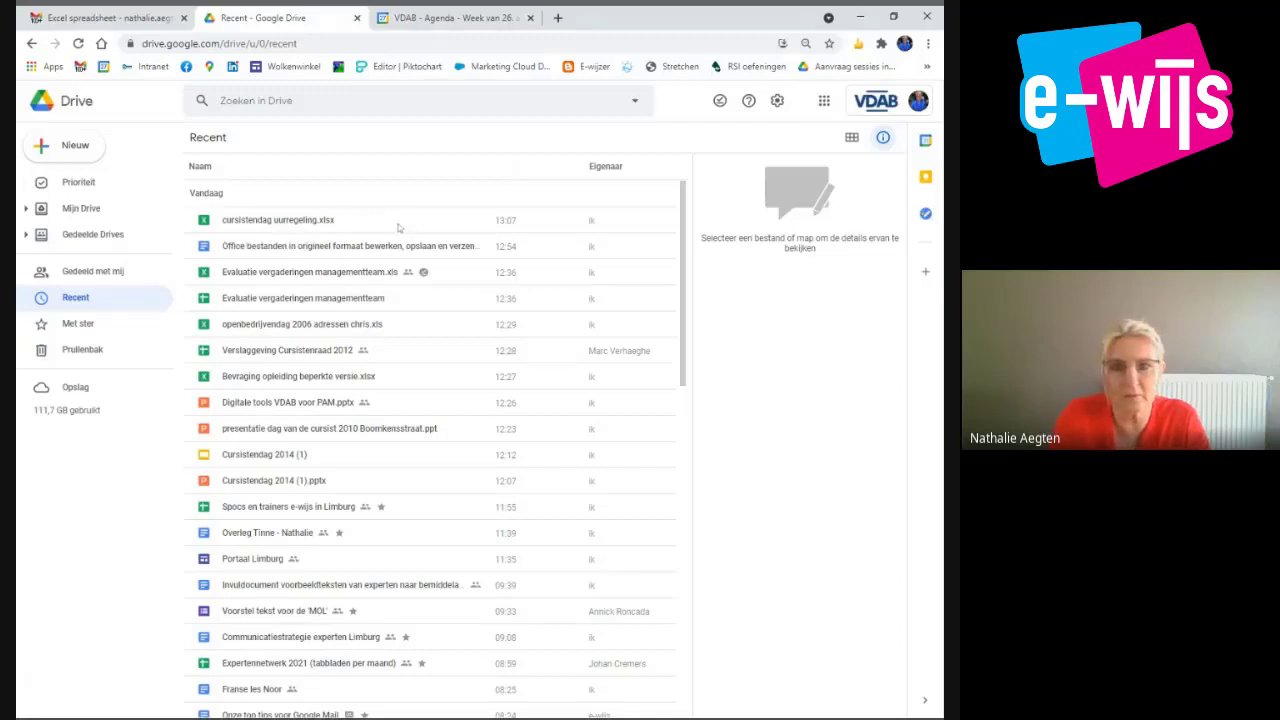
double_click(253, 222)
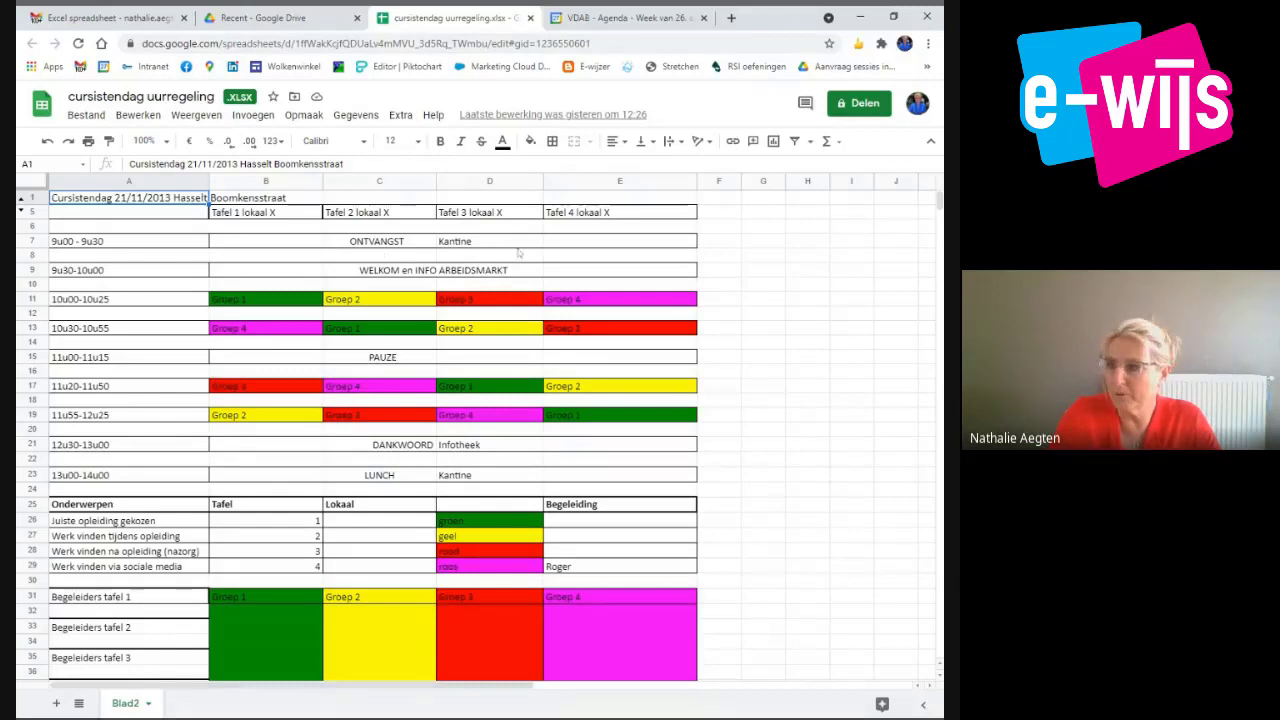
- Replace the location beside ONTVANGST in cell D7 with Vergaderzaal
click(465, 246)
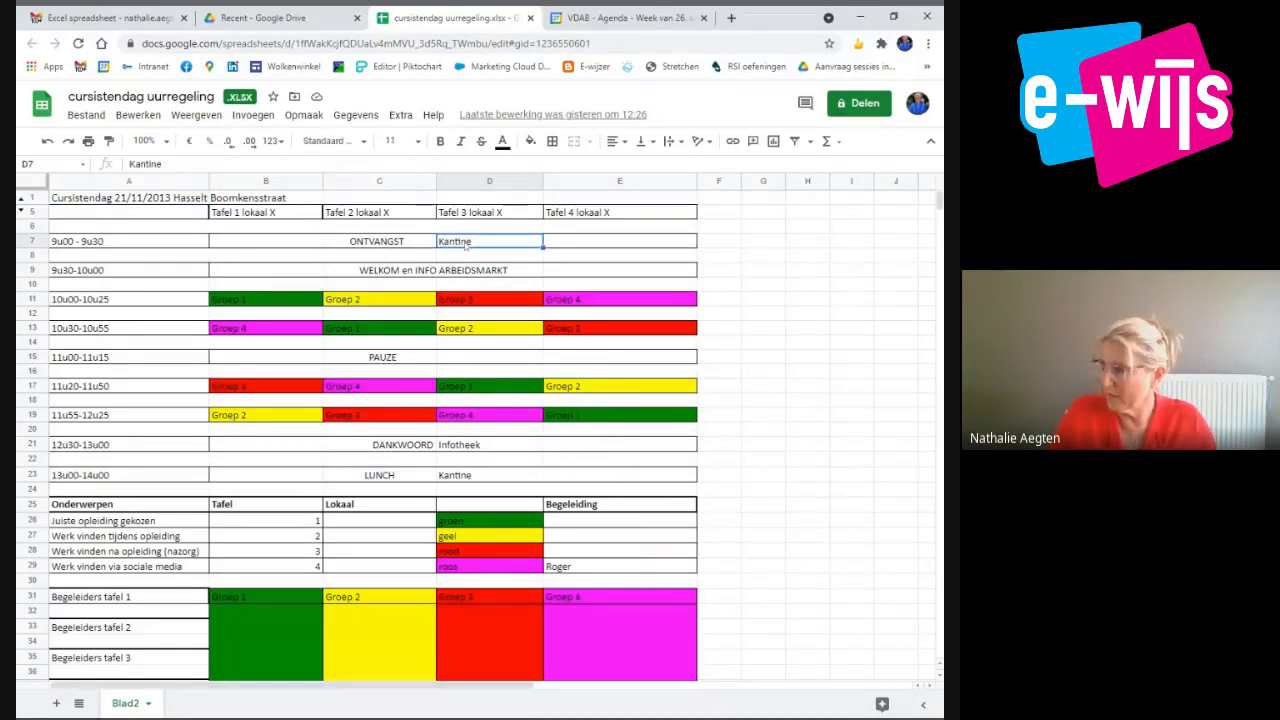
key(Delete)
text(V)
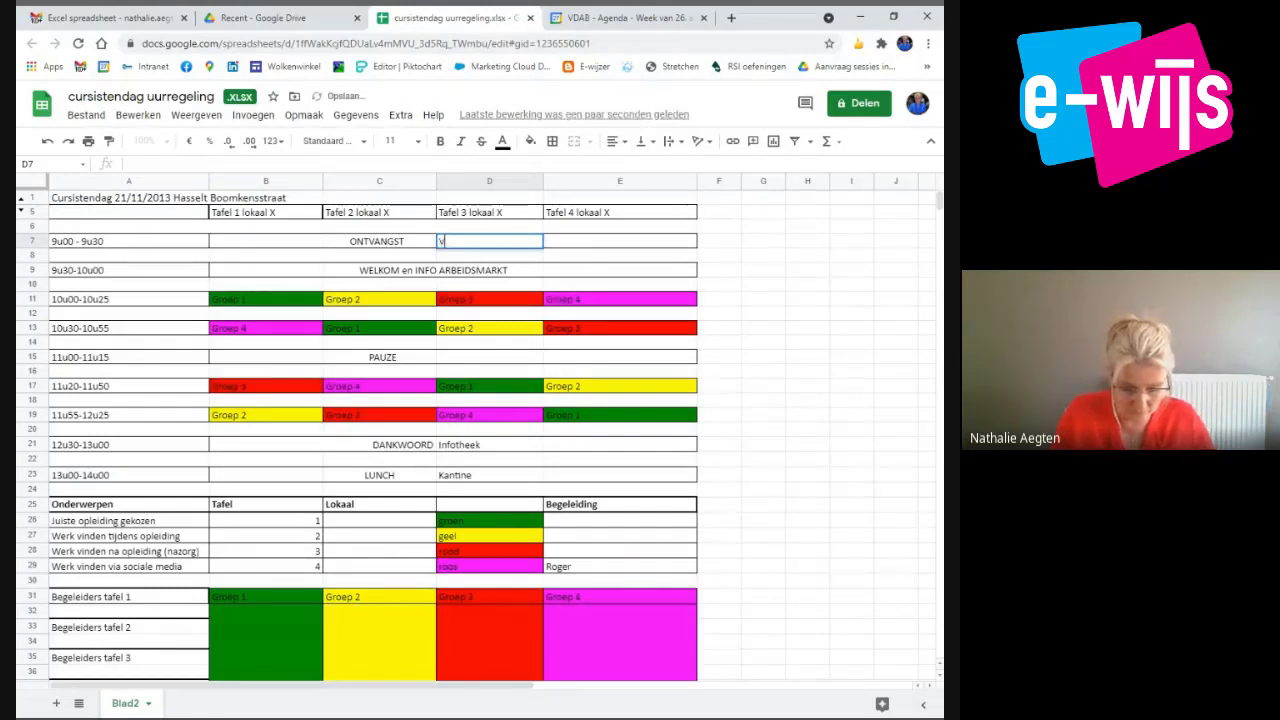
text(ergaderzaal)
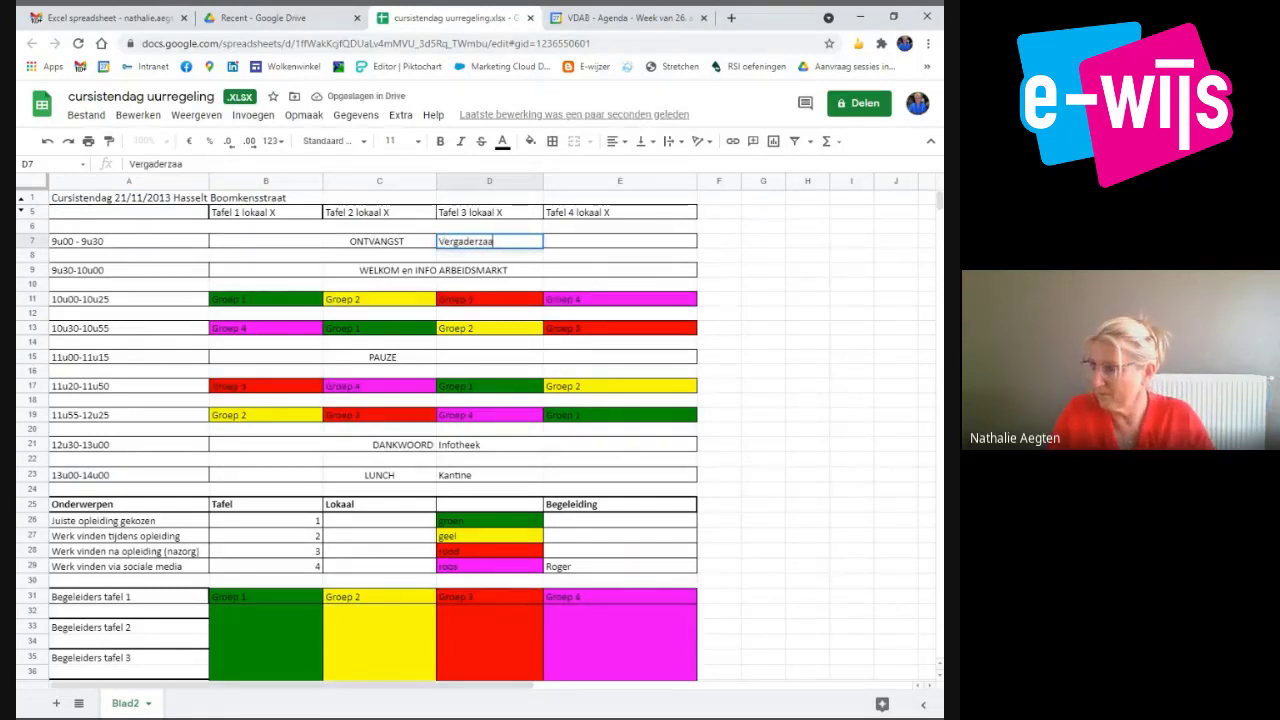
click(778, 258)
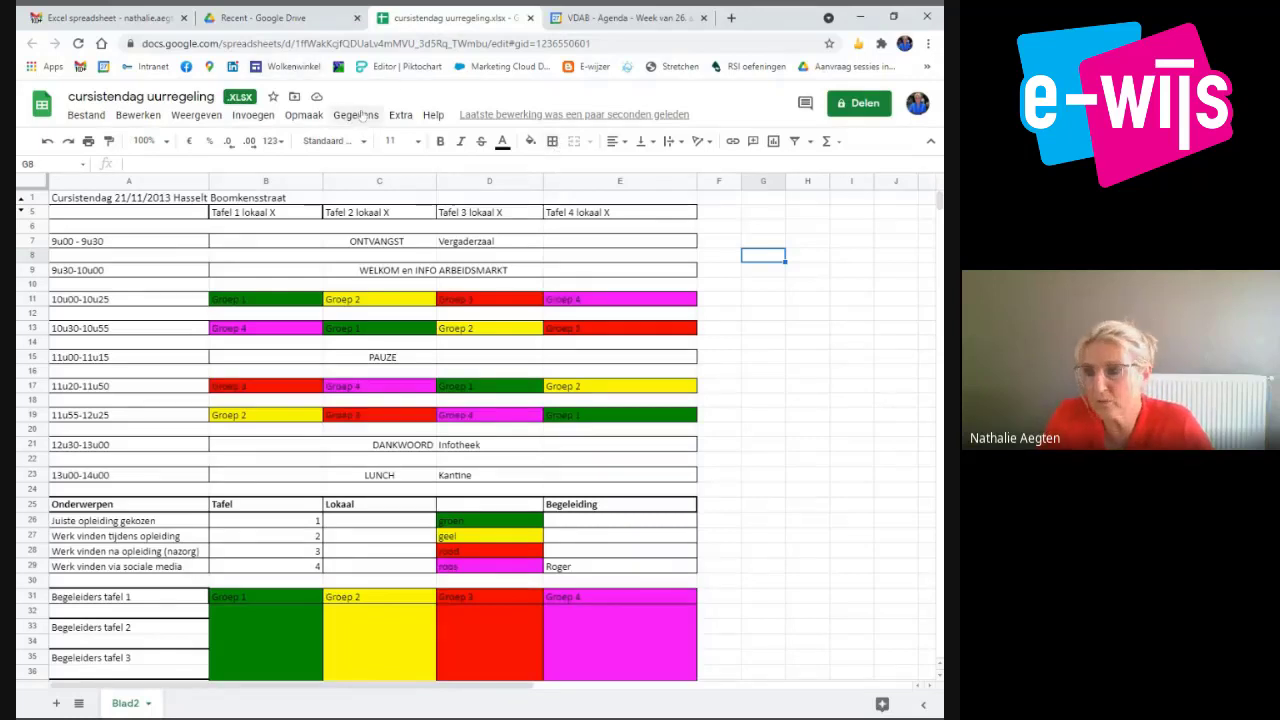
- Save the .xlsx workbook as a Google spreadsheet
click(94, 118)
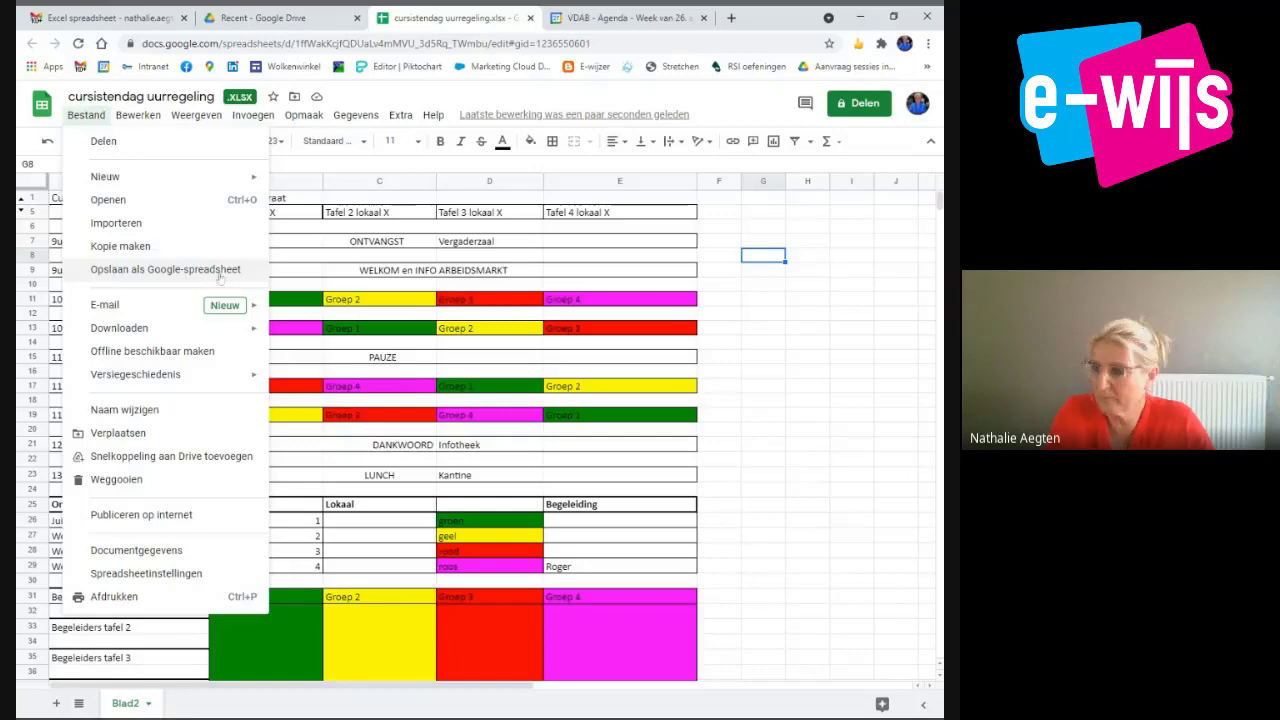
click(182, 276)
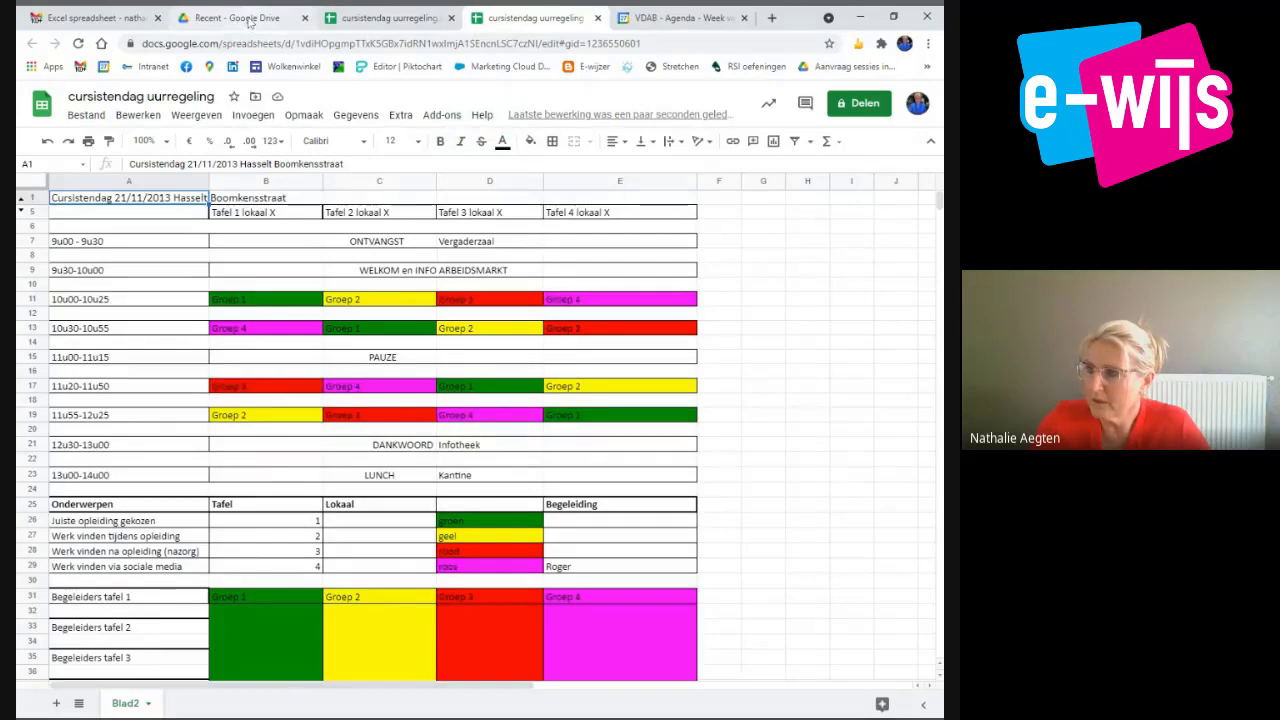
- Compare the original .xlsx file with its Google spreadsheet version in Drive's recent files and look through the other file types
click(249, 22)
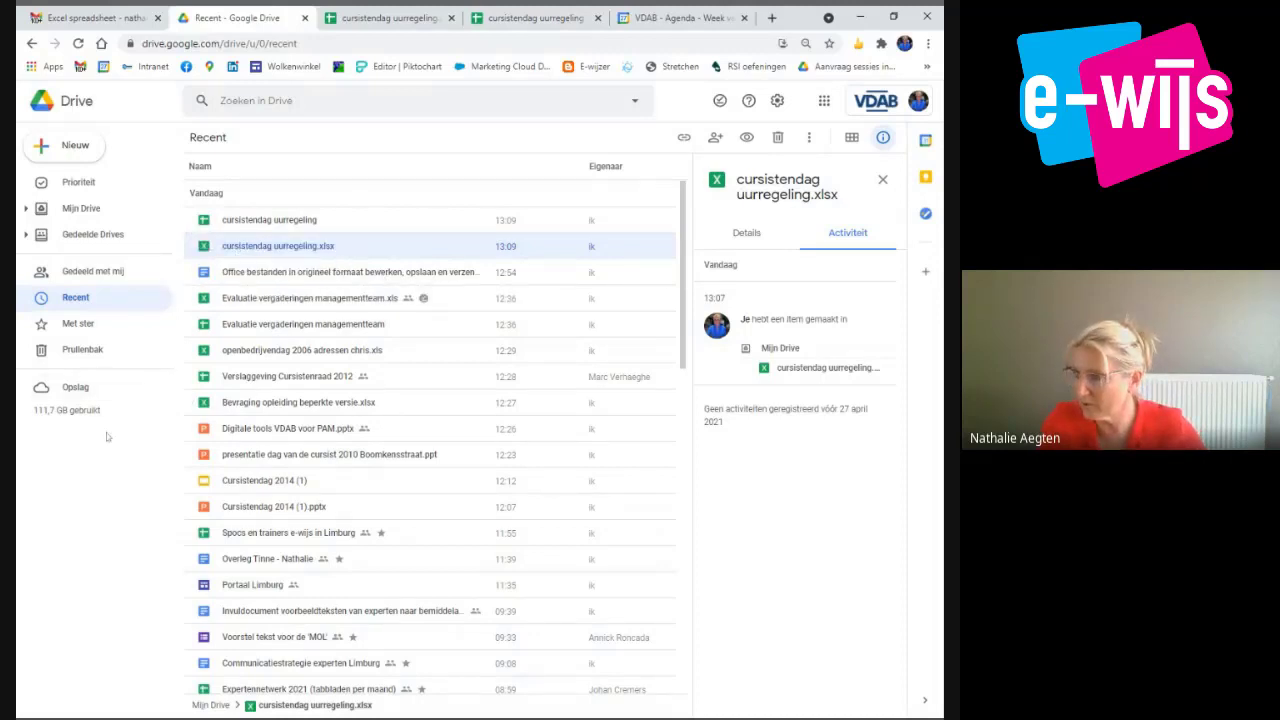
key(ctrl+plus)
key(ctrl+plus)
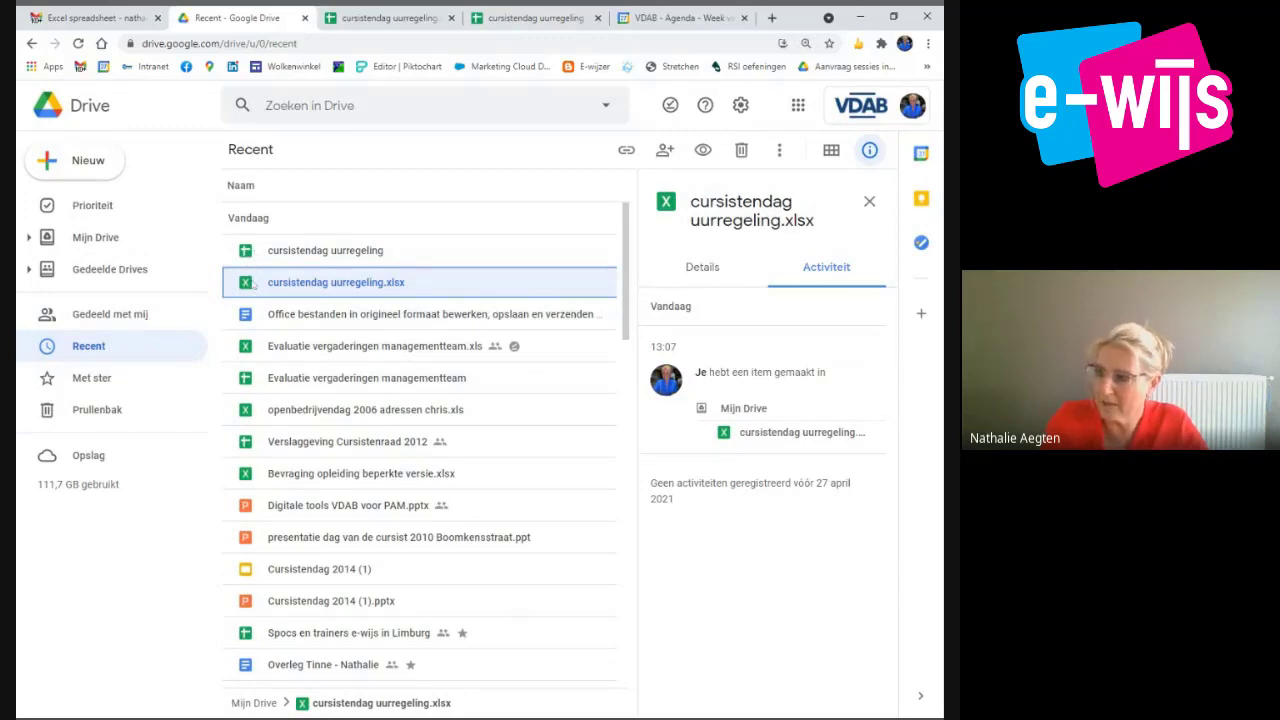
click(398, 253)
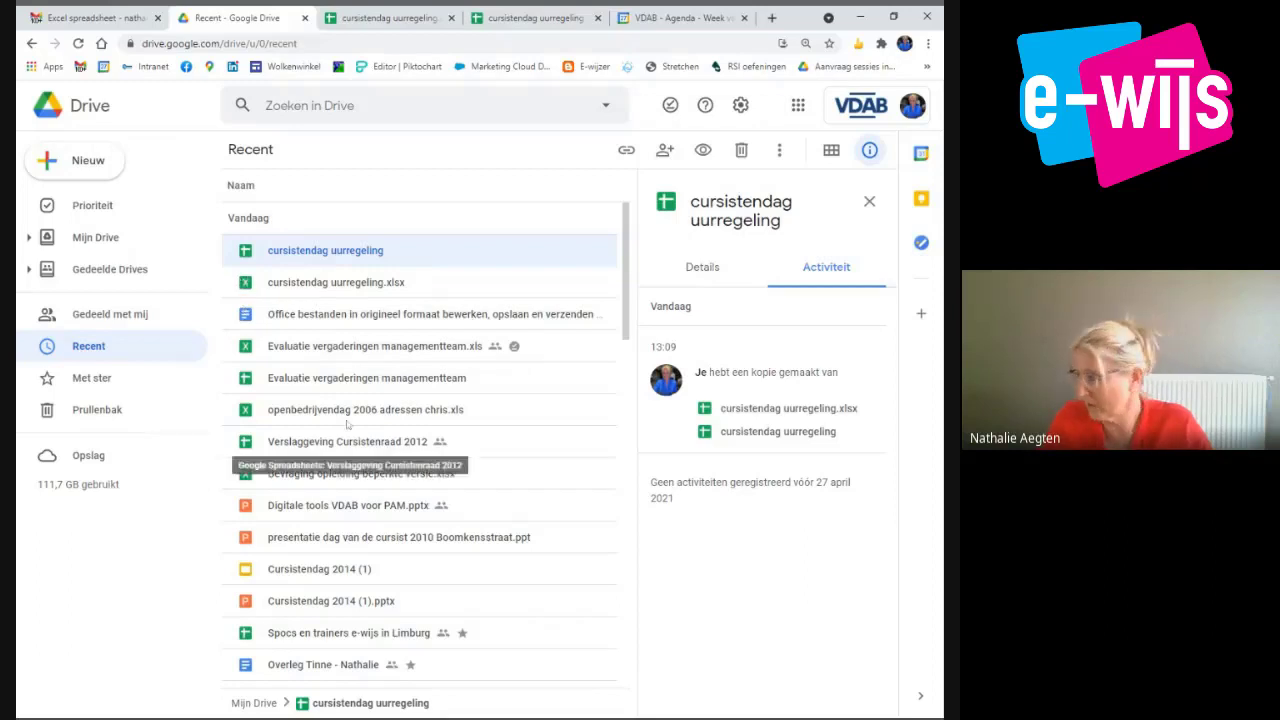
scroll(354, 420, down, 4)
scroll(354, 412, down, 4)
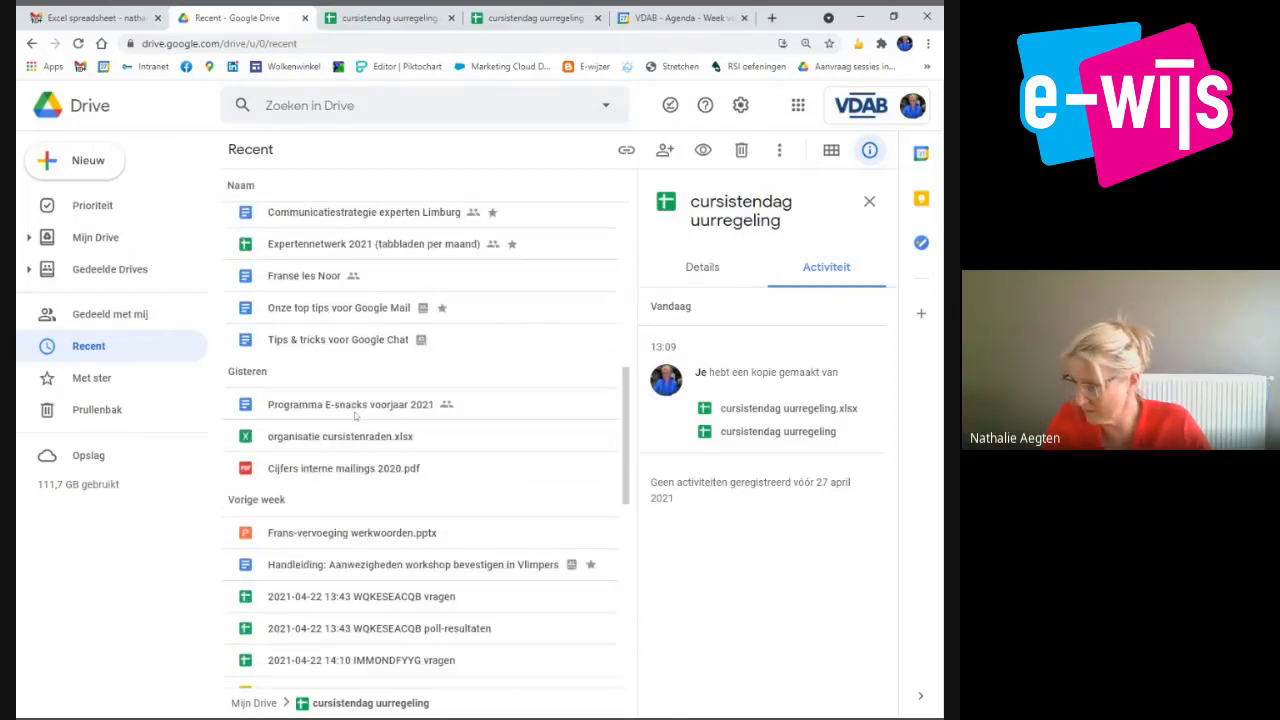
scroll(354, 412, up, 5)
scroll(354, 412, up, 3)
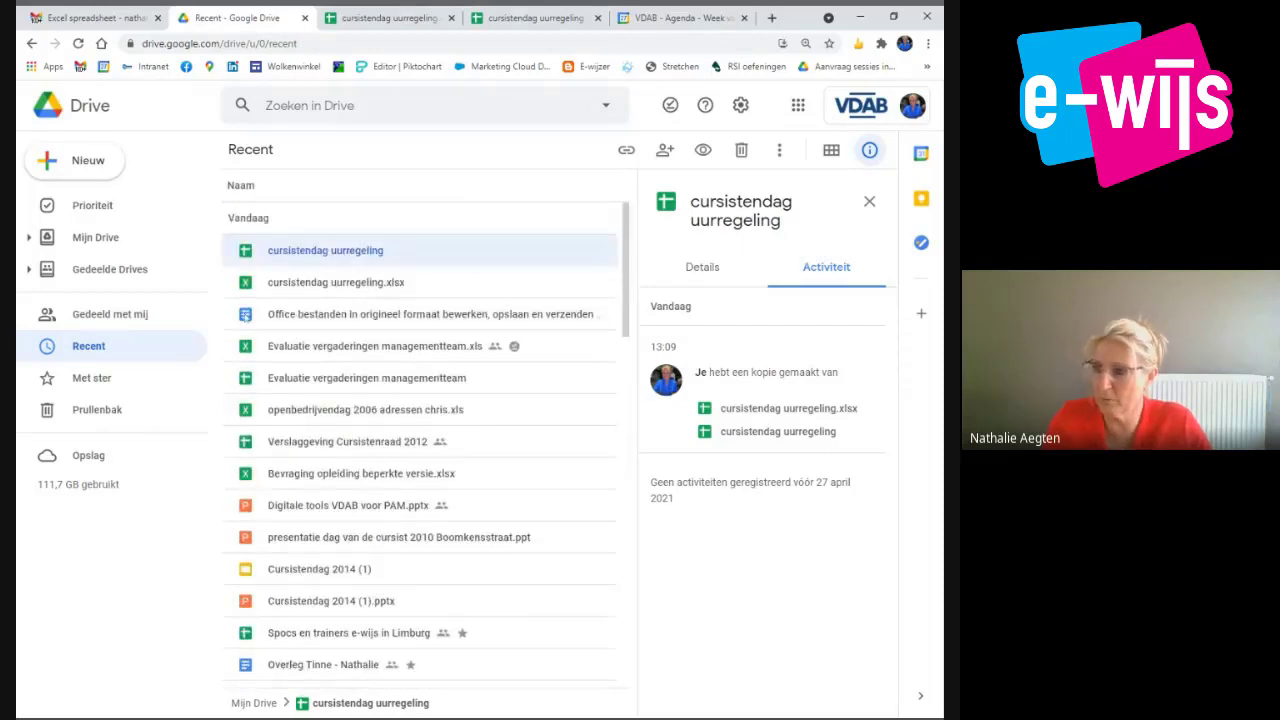
scroll(358, 393, down, 1)
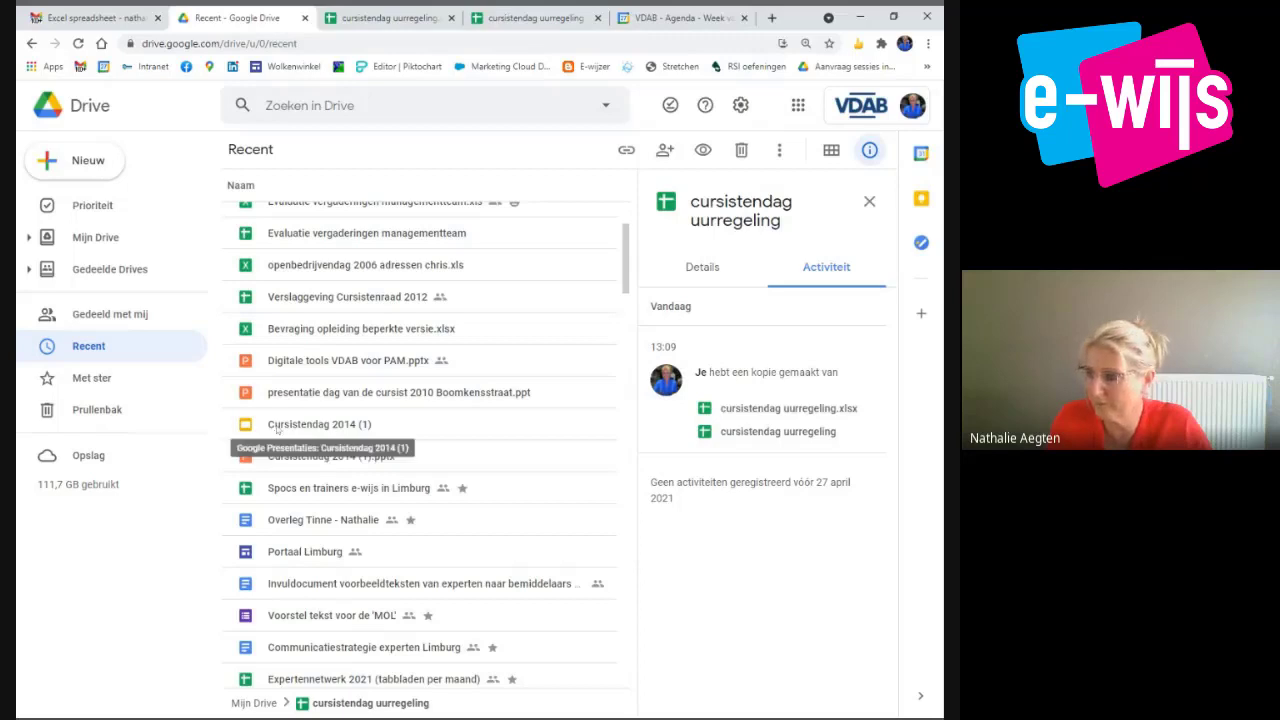
scroll(315, 421, up, 3)
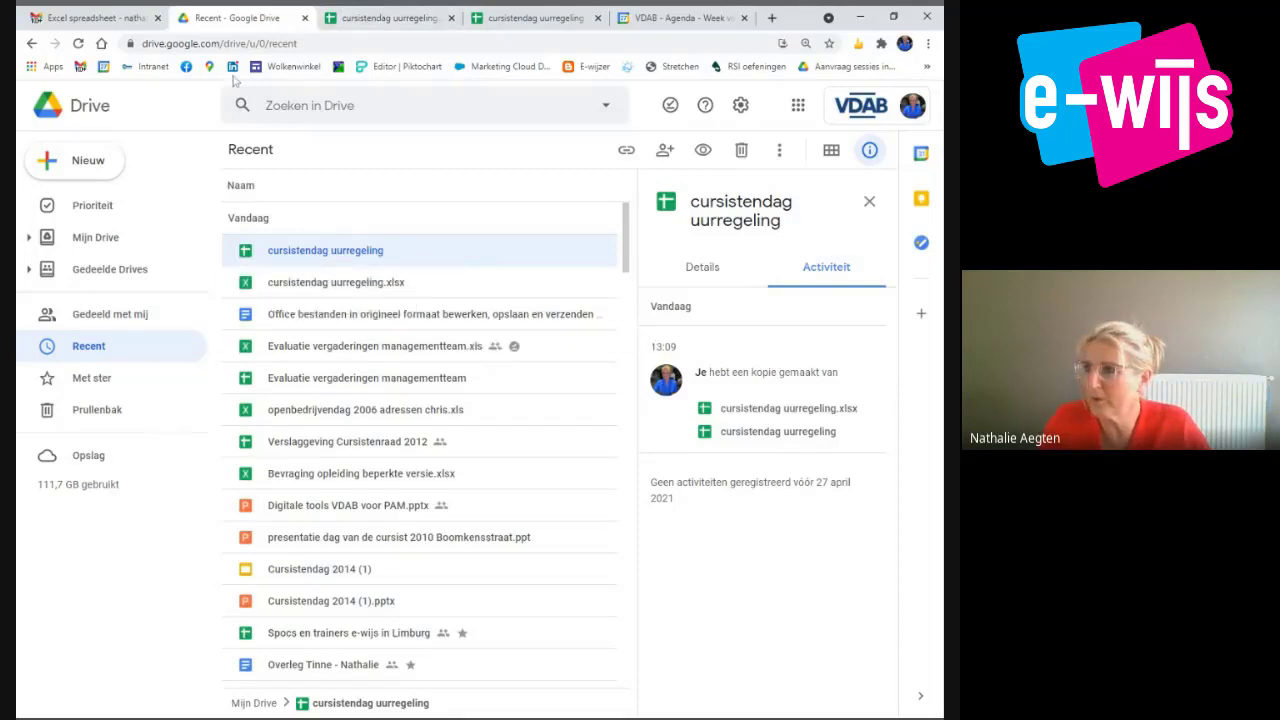
- Return to the Excel spreadsheet e-mail in Gmail and open its attachment for editing as a new copy
click(121, 20)
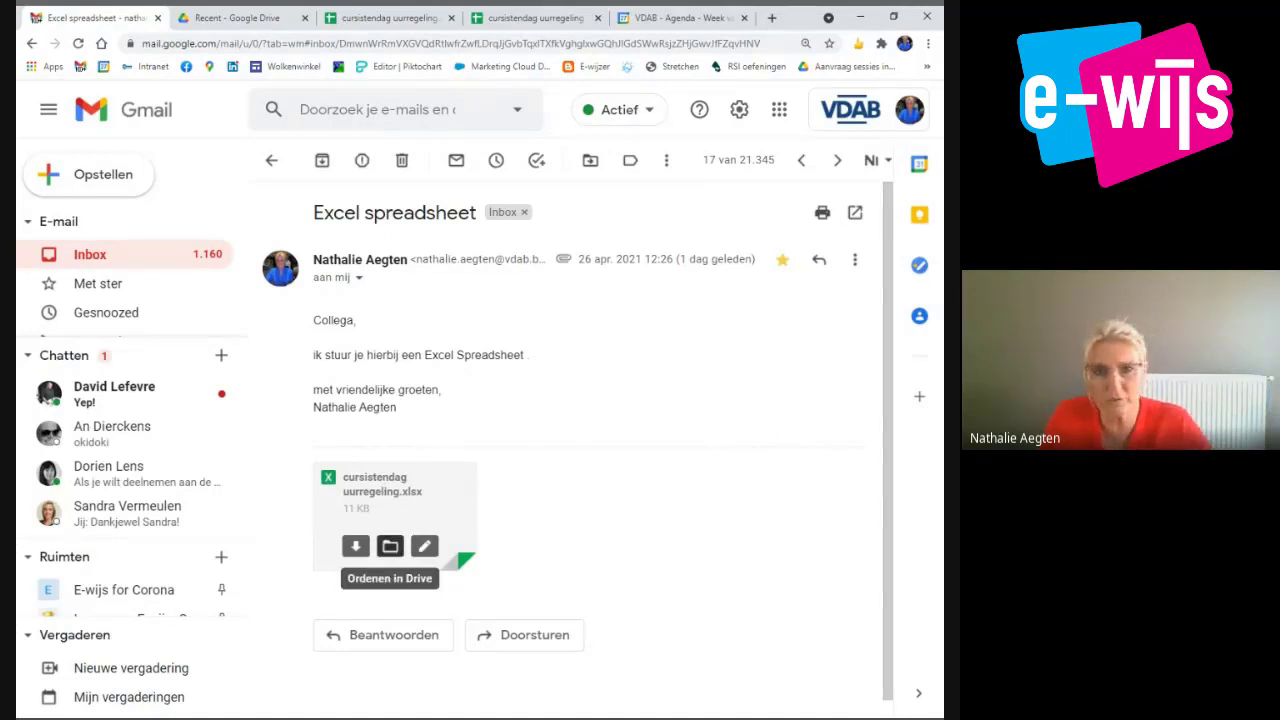
click(425, 547)
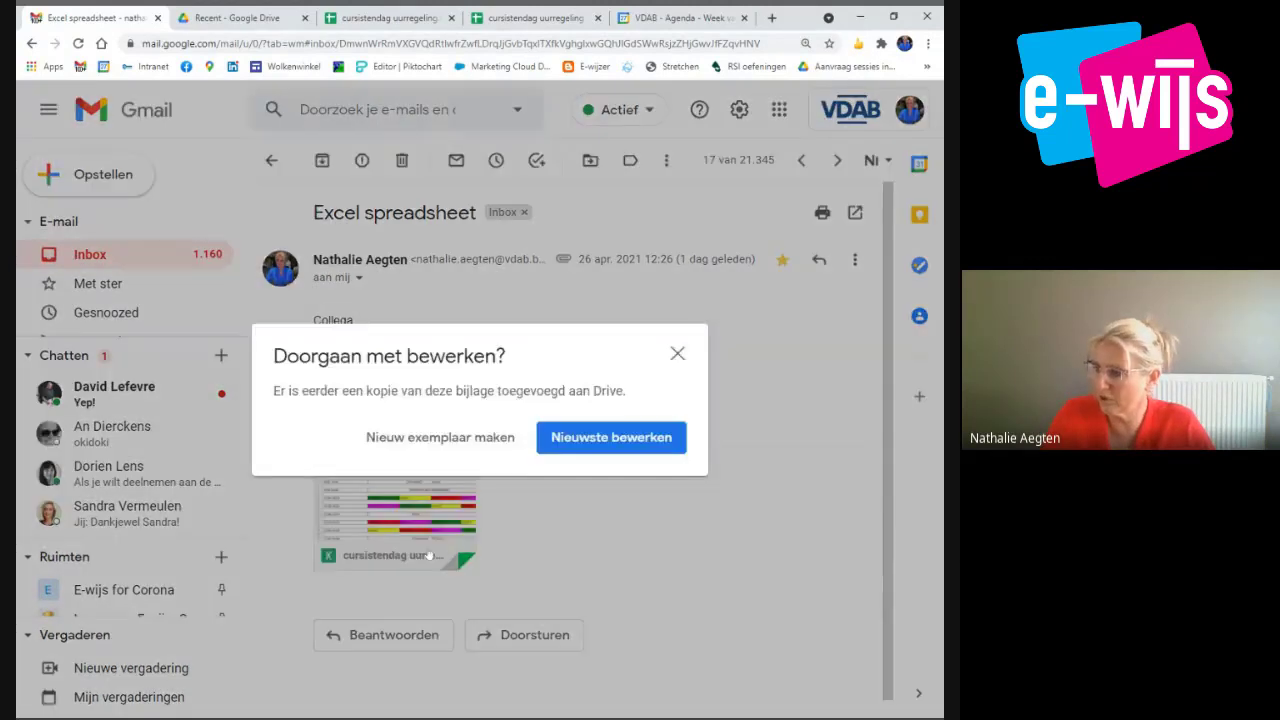
click(467, 440)
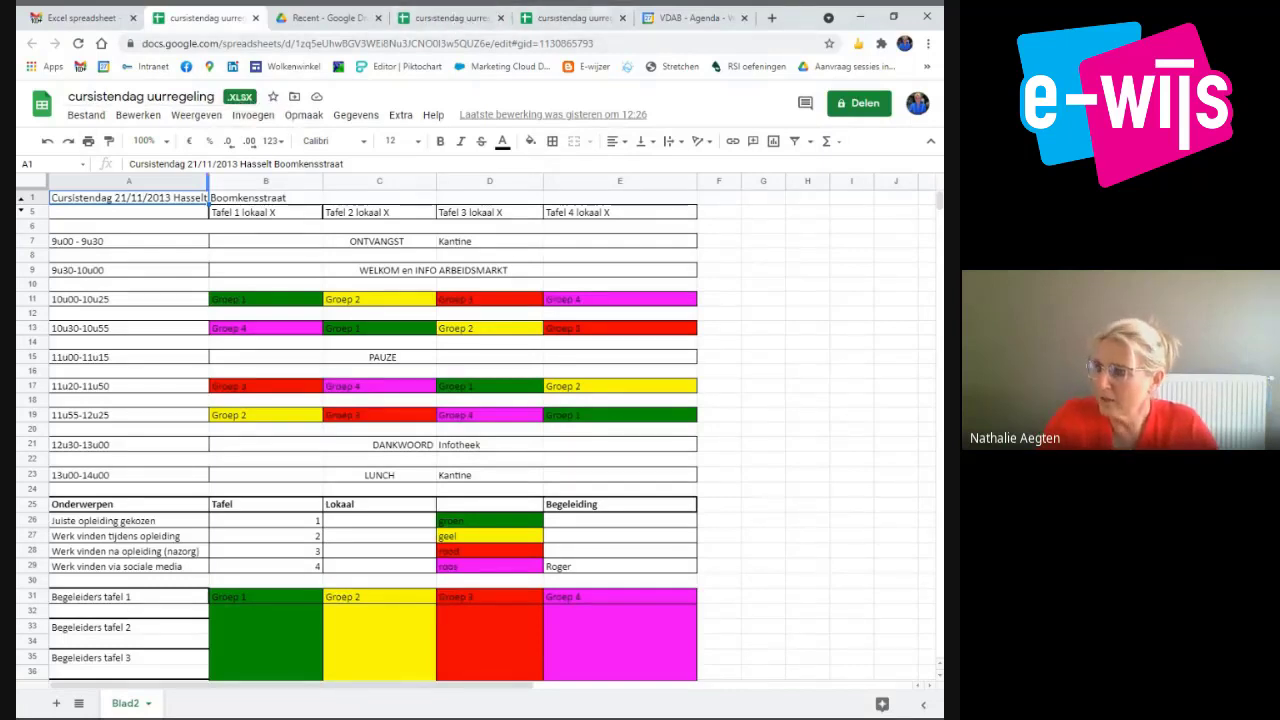
- Check the e-mail and download options available for the new .xlsx copy
click(88, 115)
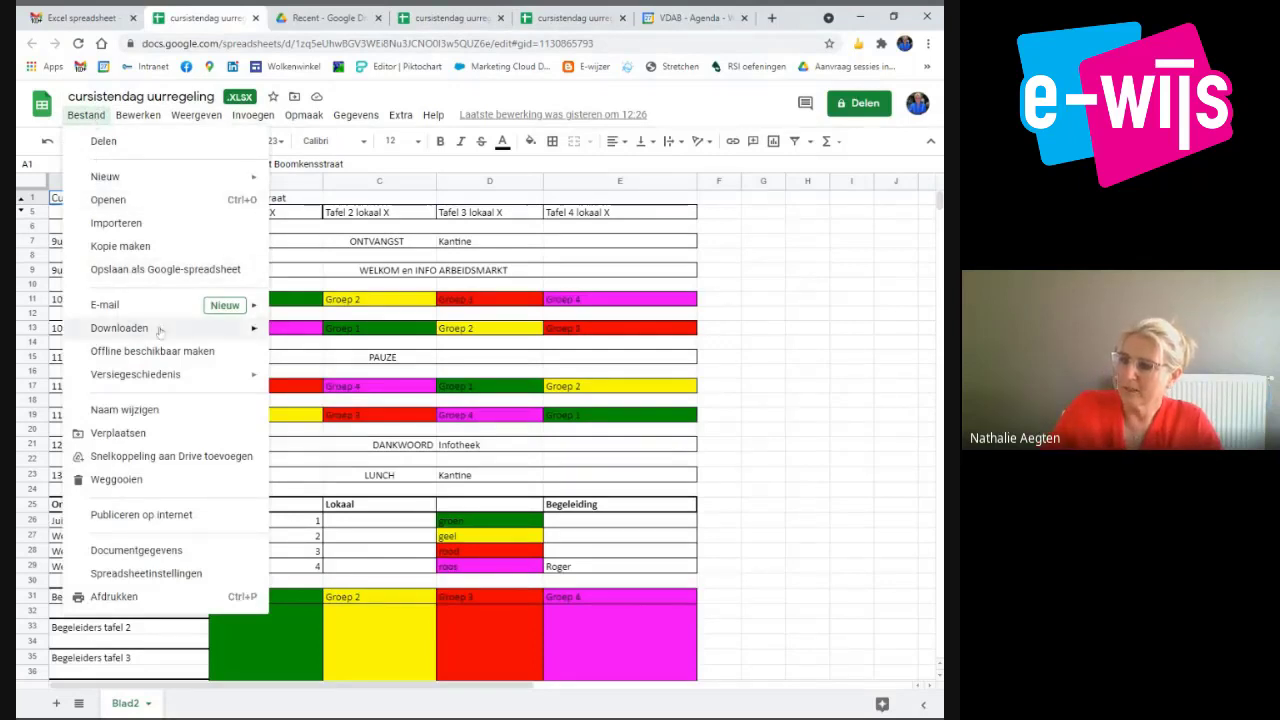
mouse_move(155, 334)
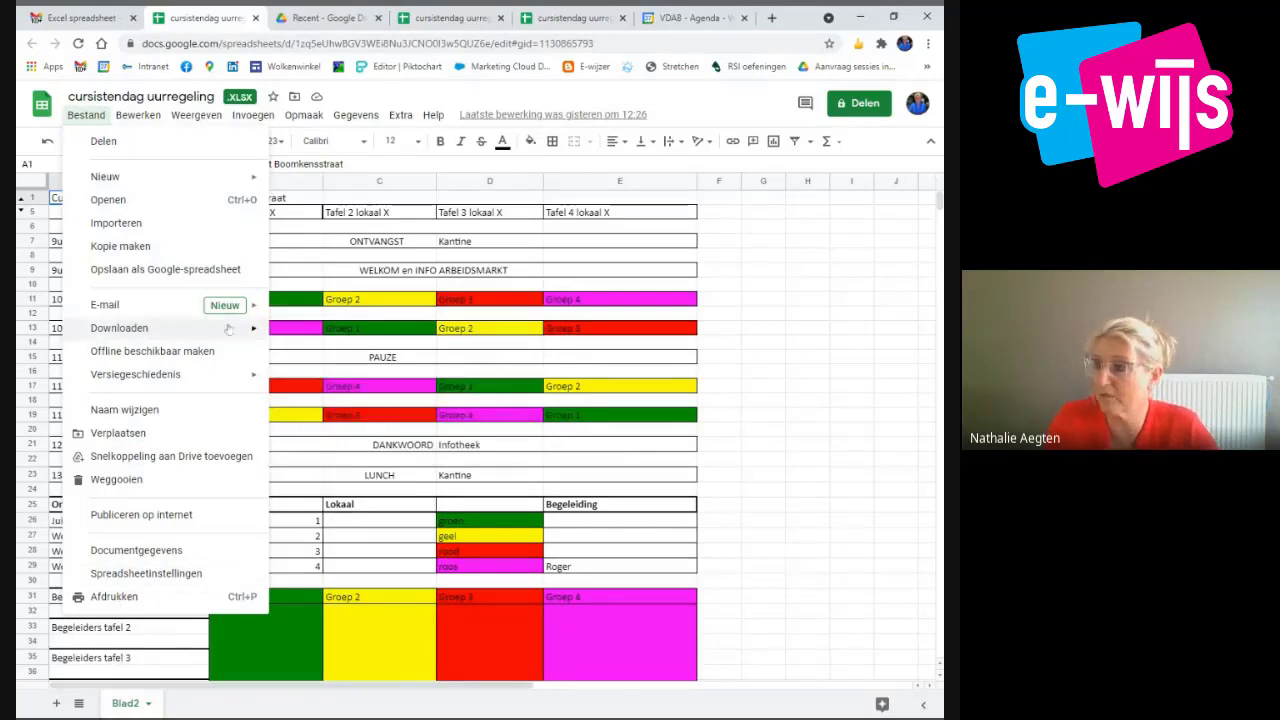
click(303, 114)
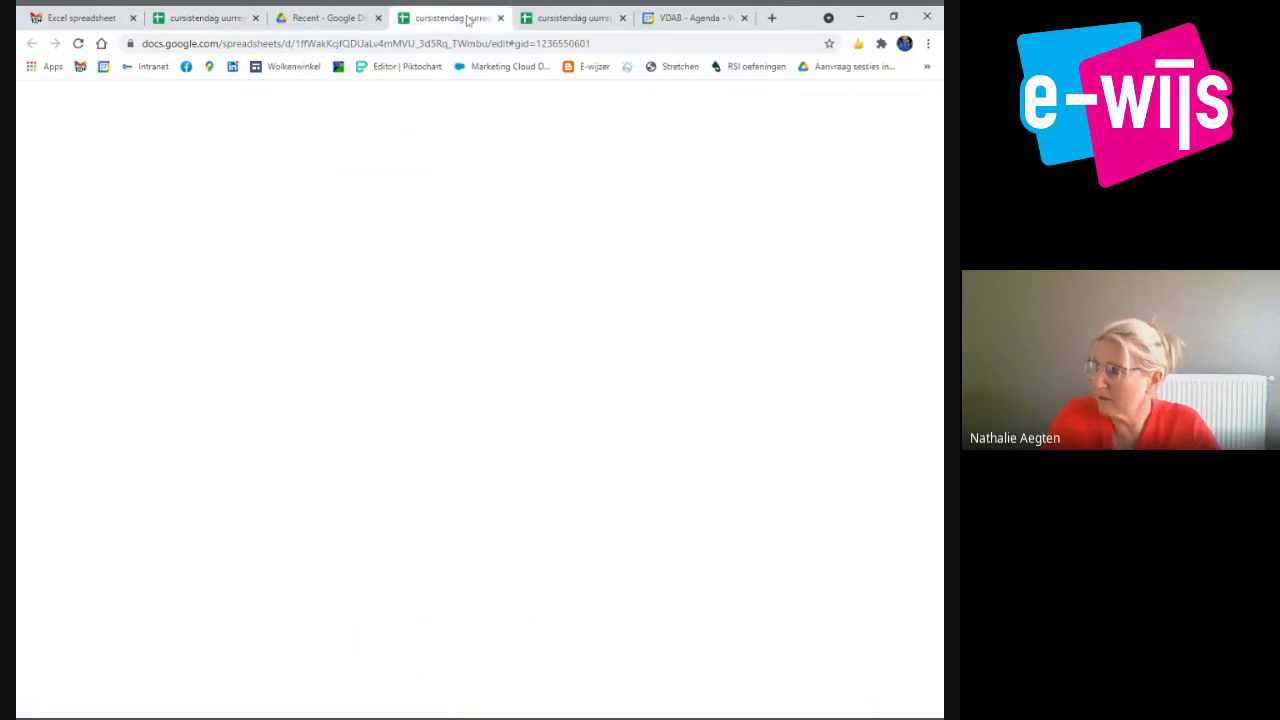
- In the converted Google spreadsheet, start e-mailing the file to a suggested colleague and include a copy to yourself
click(565, 19)
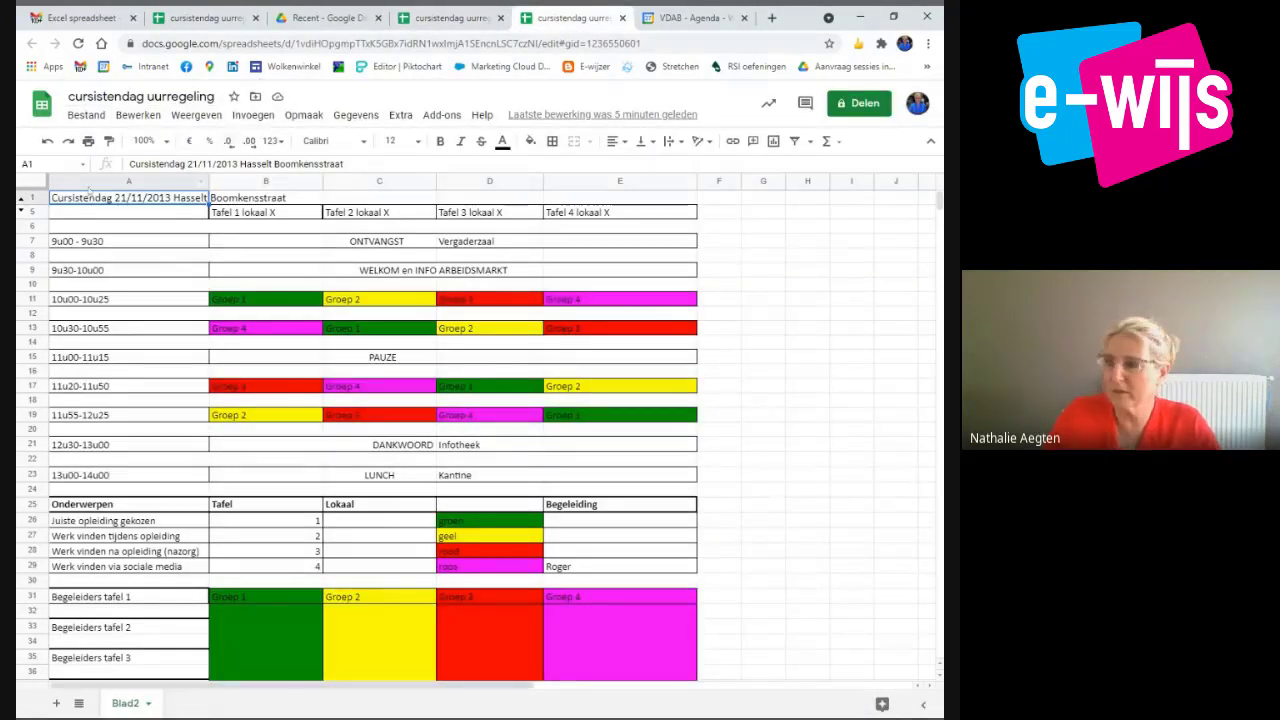
click(87, 116)
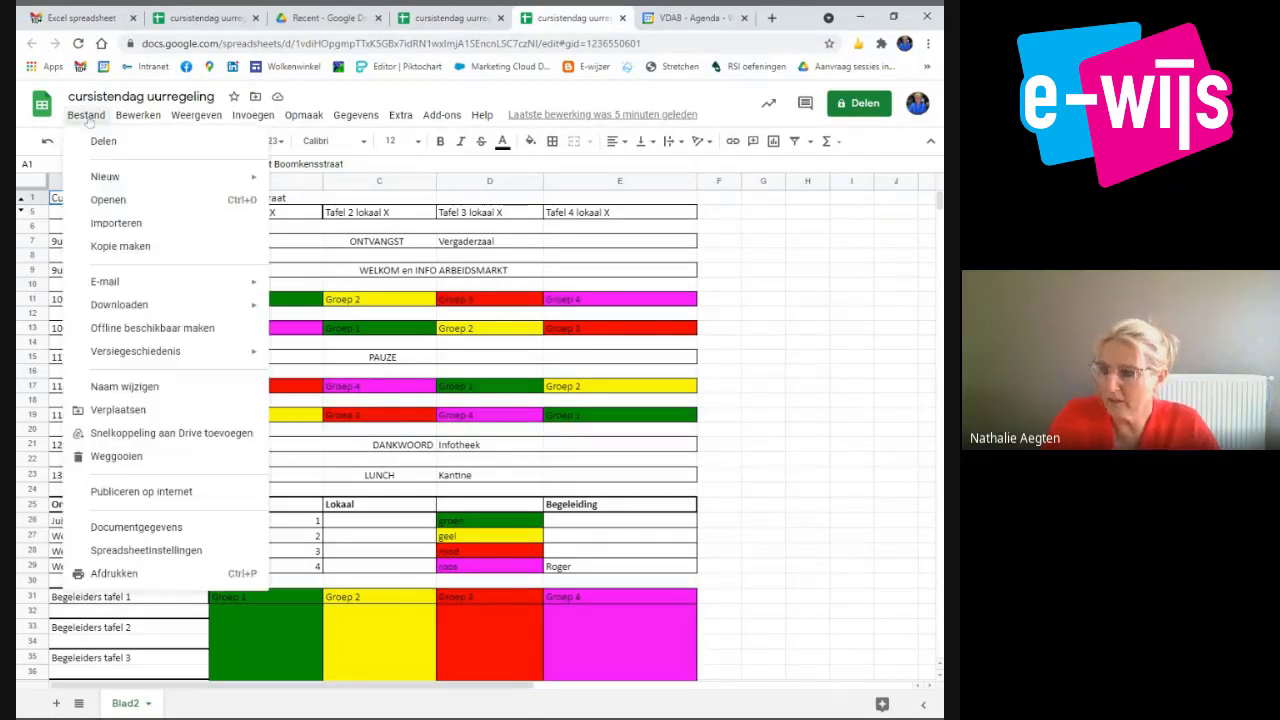
mouse_move(130, 314)
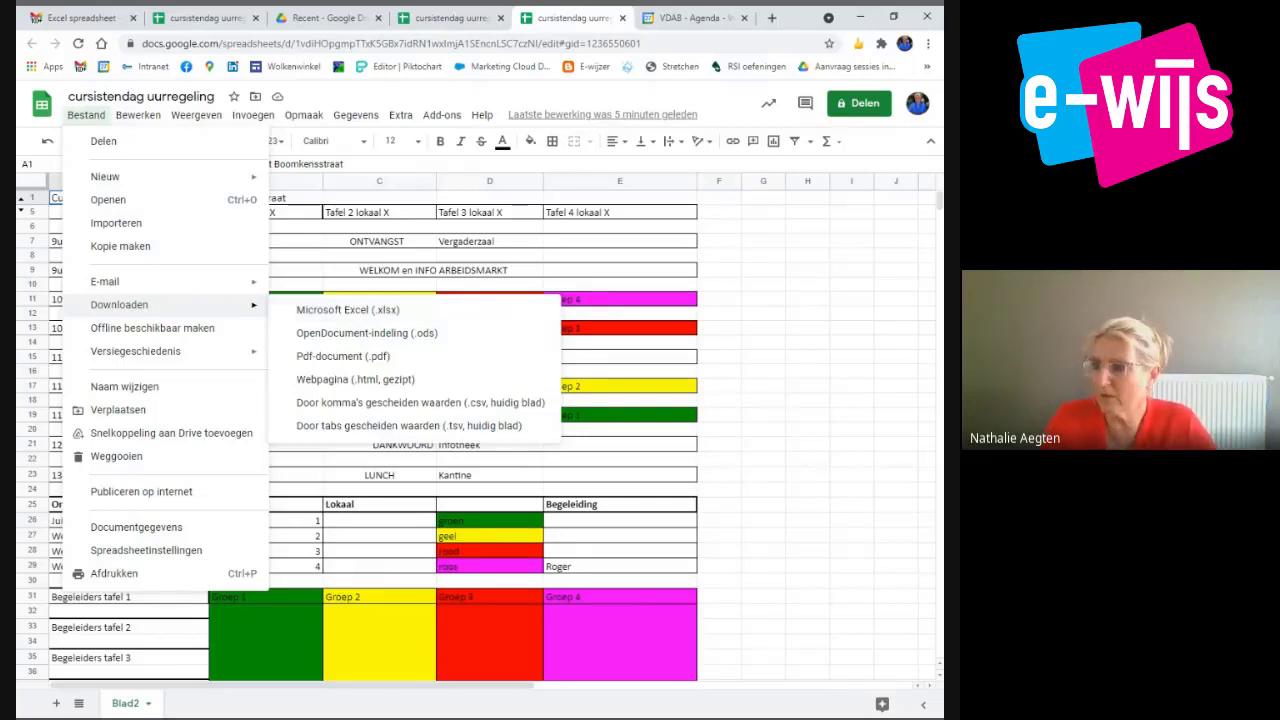
mouse_move(204, 287)
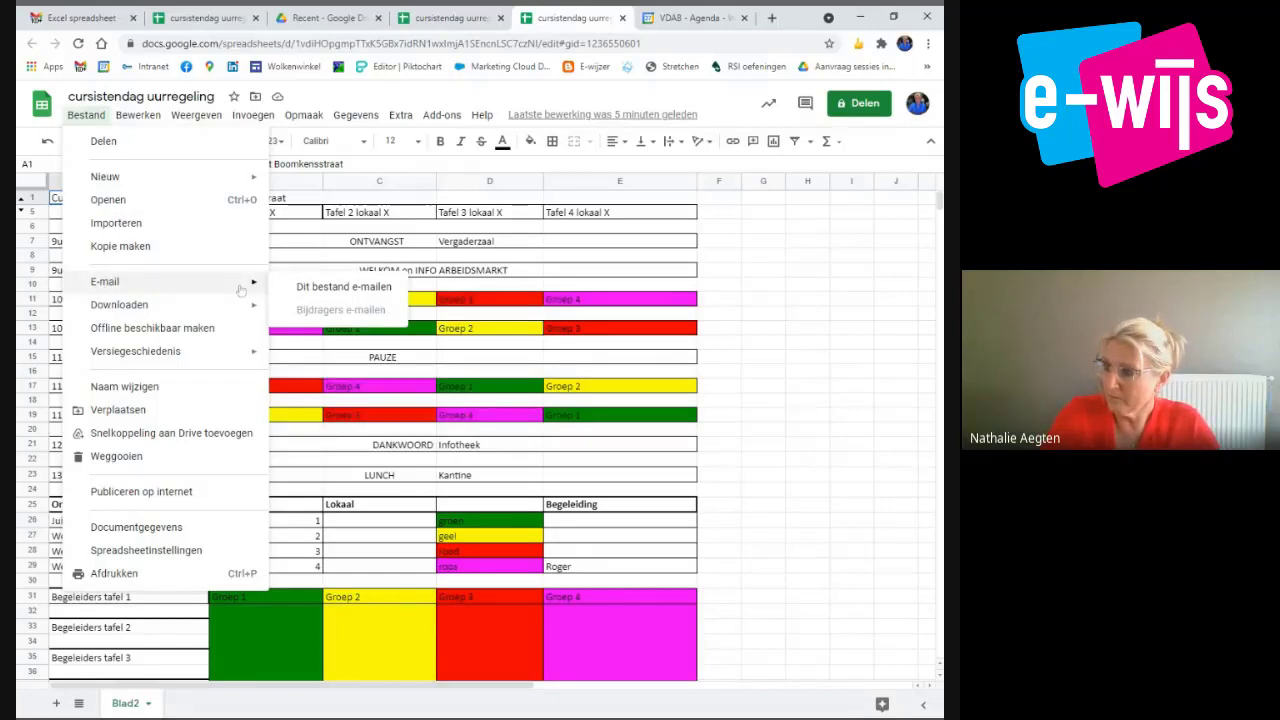
click(305, 288)
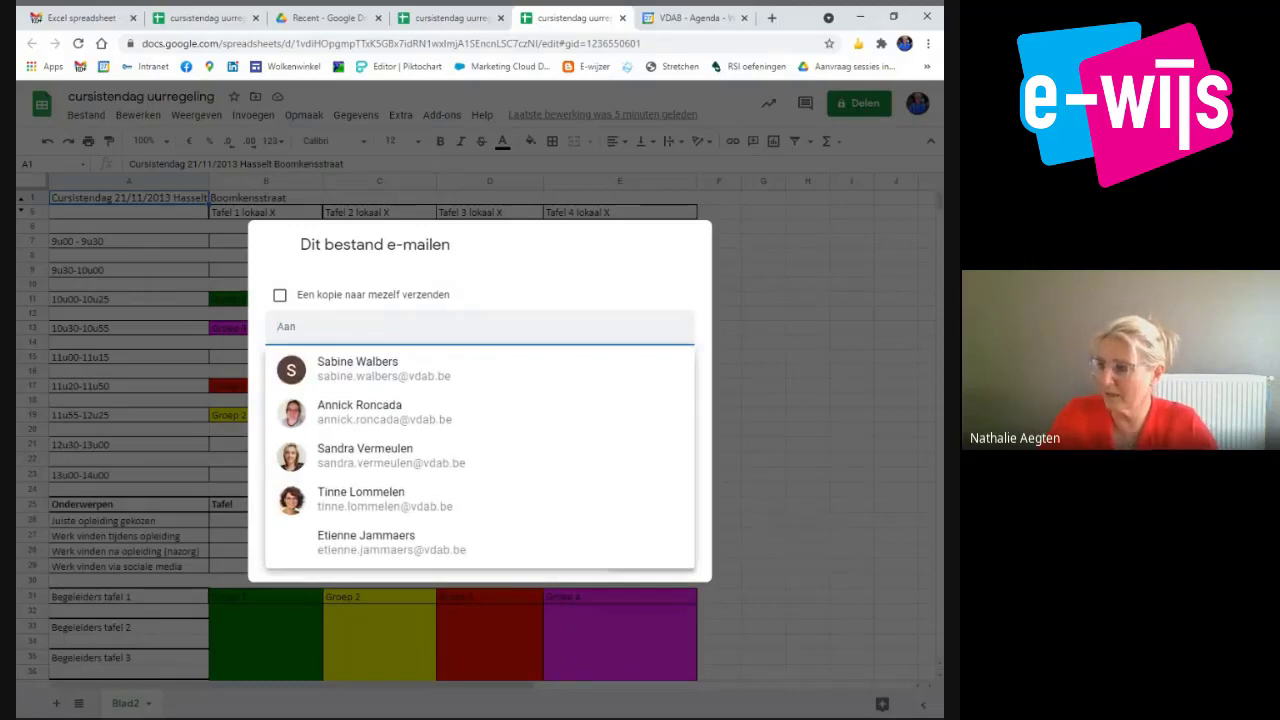
click(414, 462)
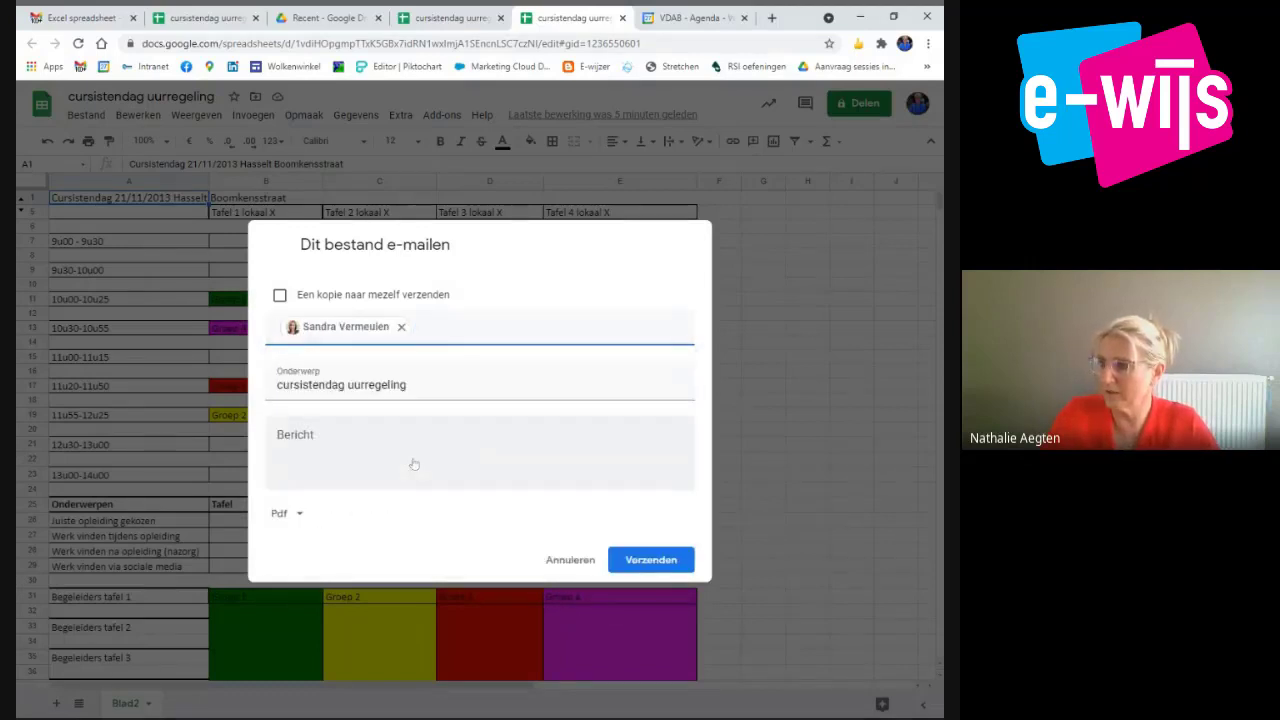
click(280, 296)
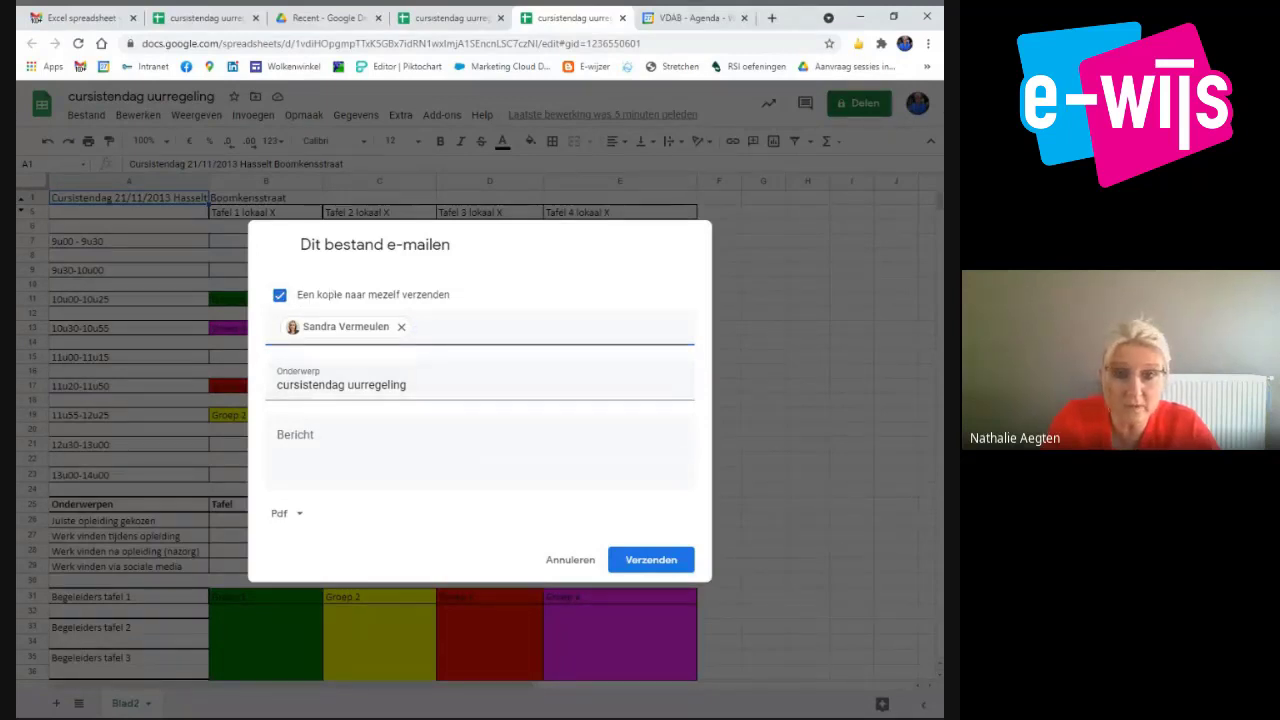
- Set the e-mail attachment format to Microsoft Excel and send the message
click(345, 434)
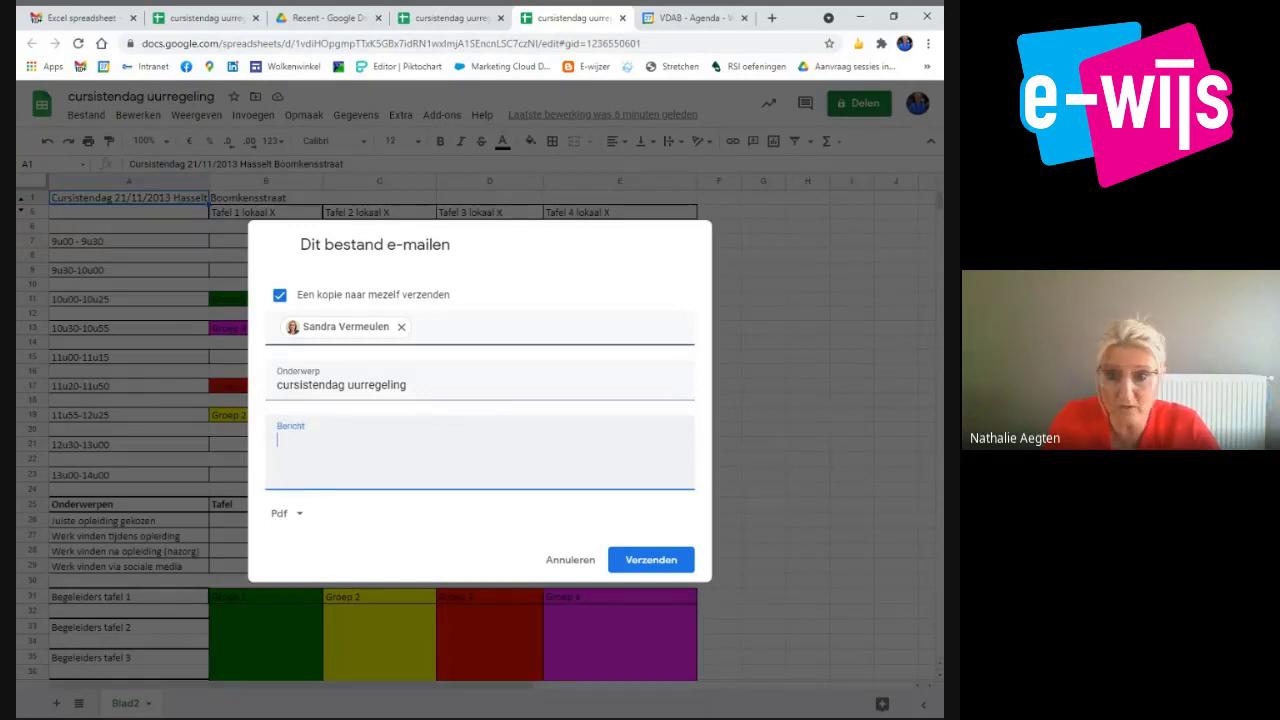
click(300, 516)
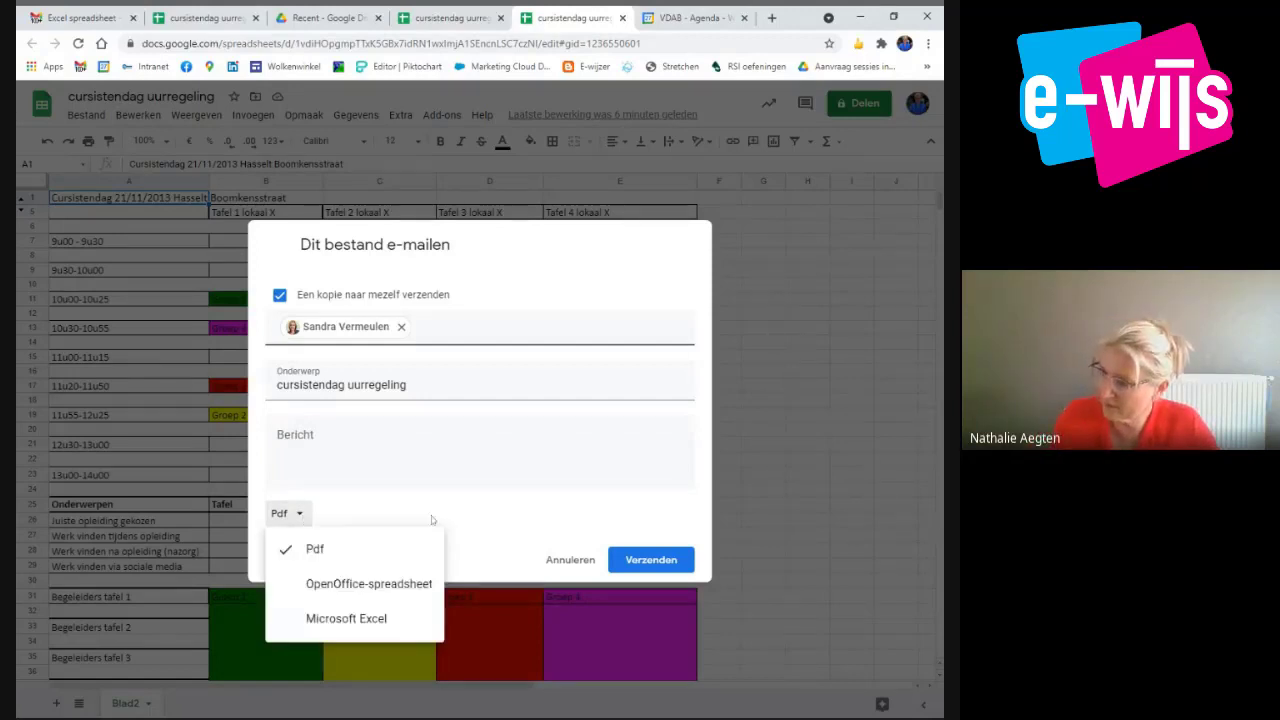
click(300, 533)
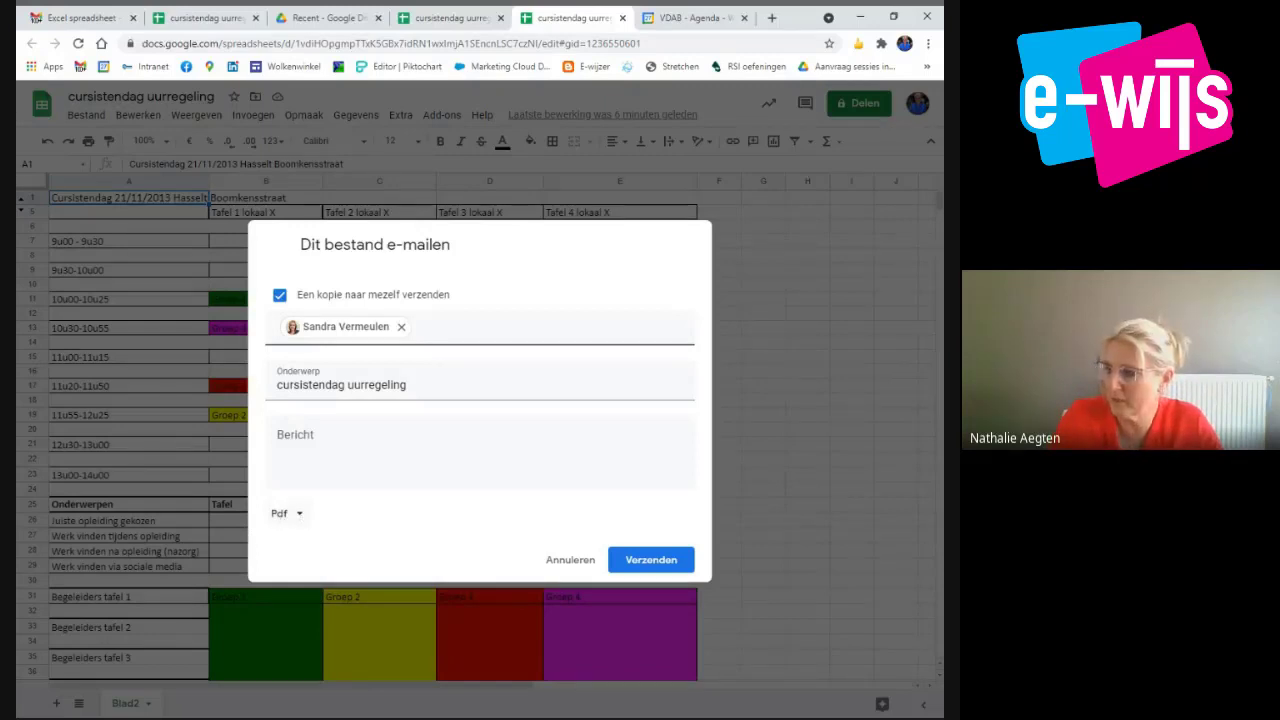
click(300, 516)
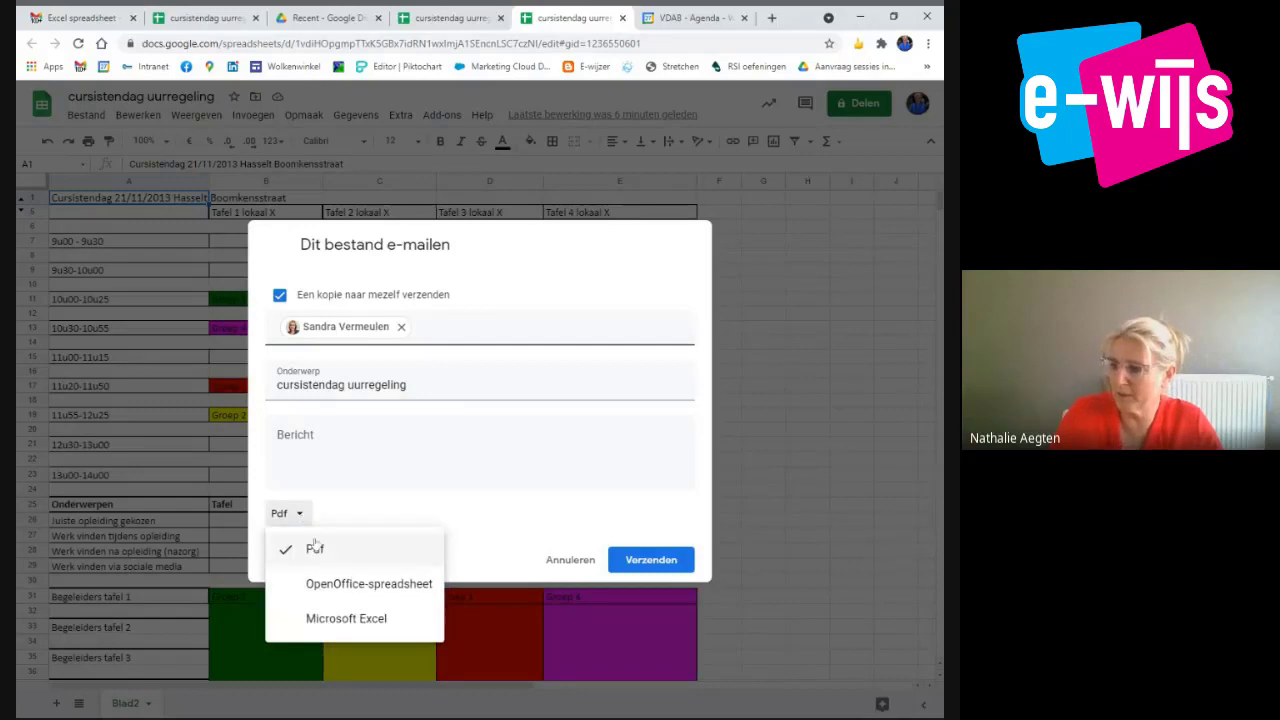
click(350, 619)
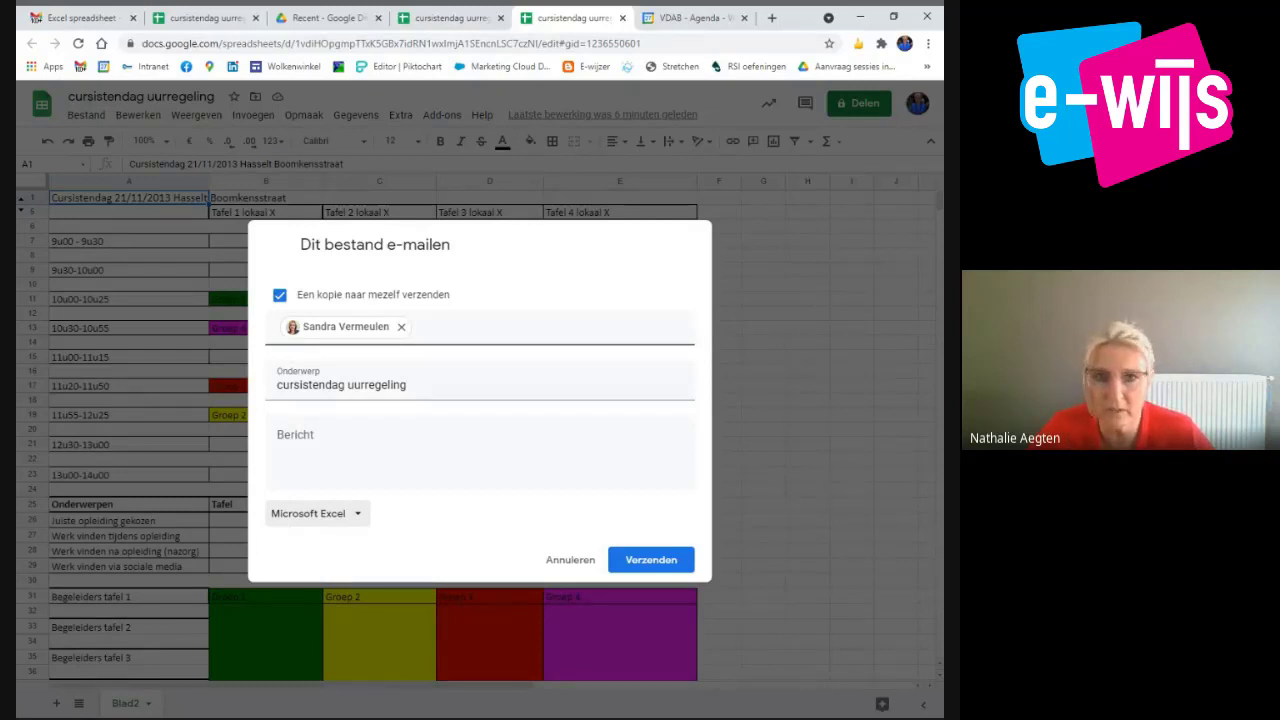
click(667, 561)
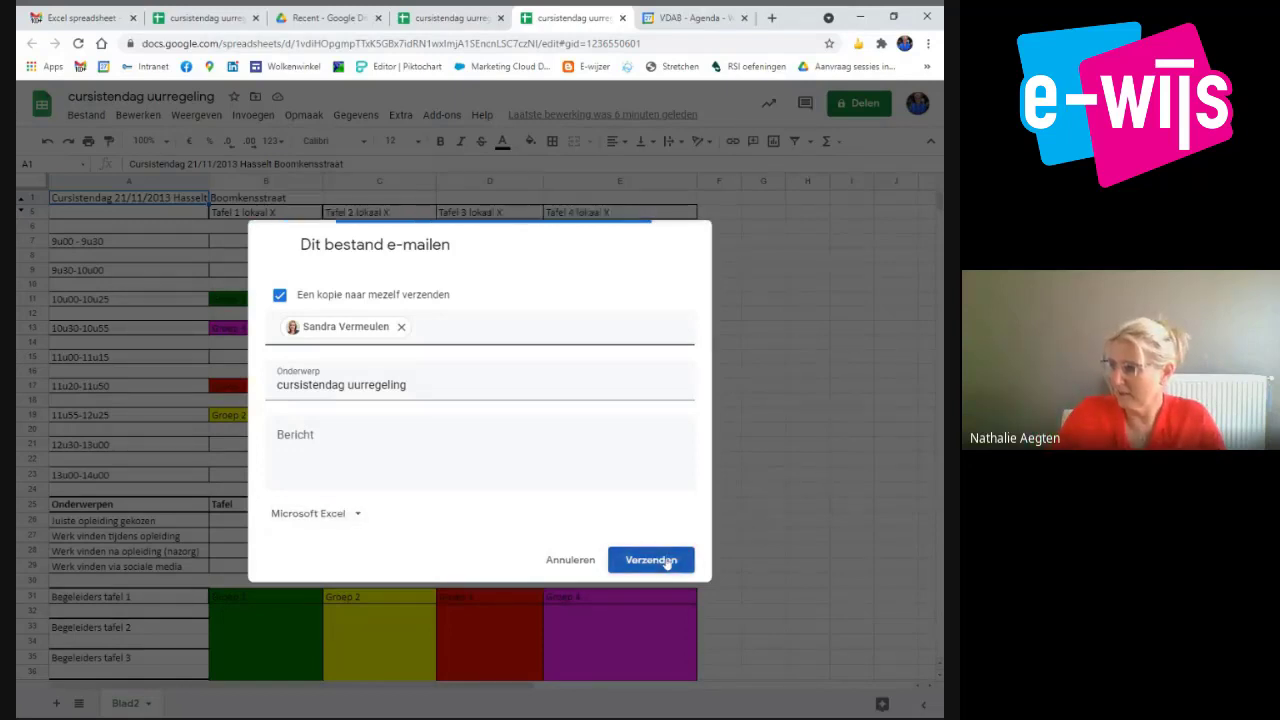